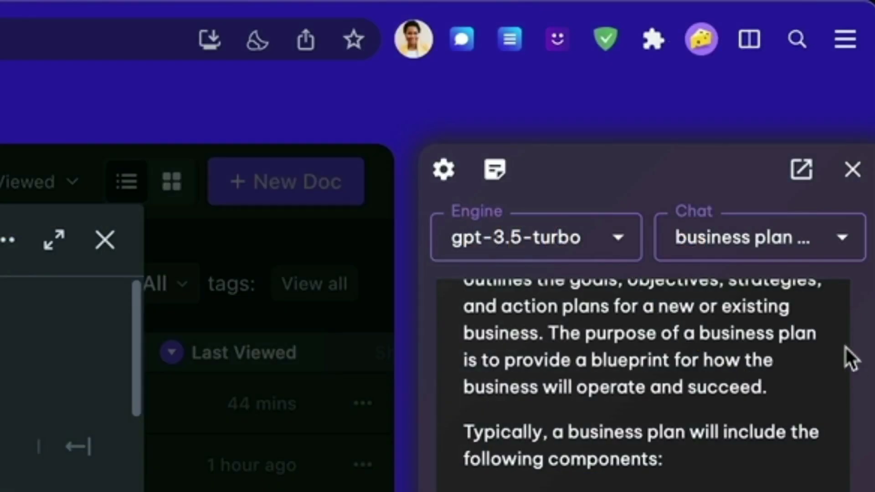
In the finance SaaS tools chat, ask 'how much is expensify a month' and stop the reply early
{"action": "left_click", "coordinate": [791, 244]}
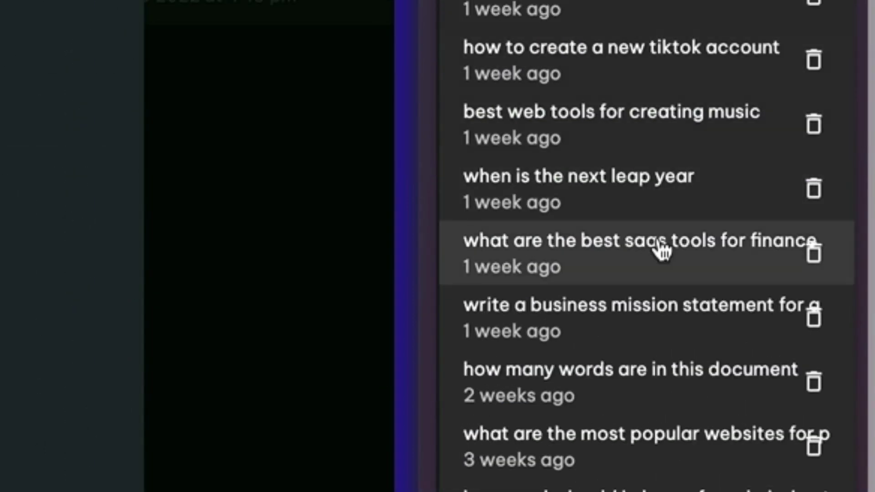
{"action": "left_click", "coordinate": [662, 250]}
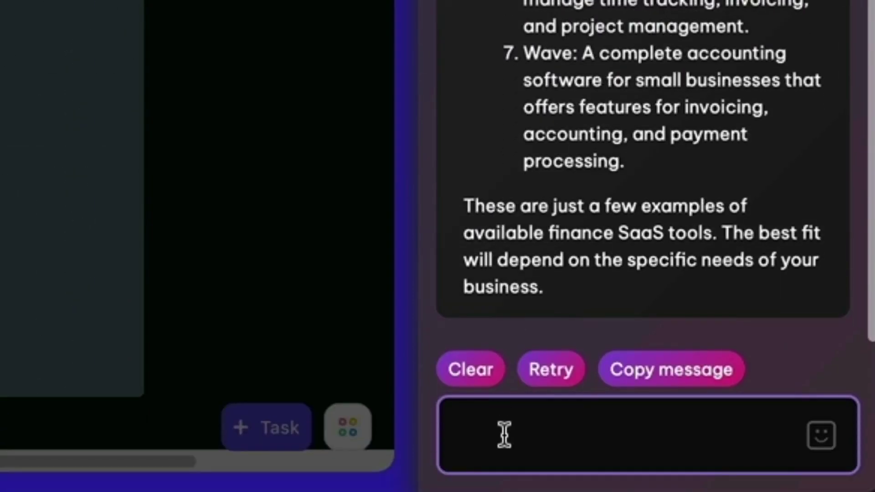
{"action": "left_click", "coordinate": [504, 435]}
{"action": "type", "text": "how m"}
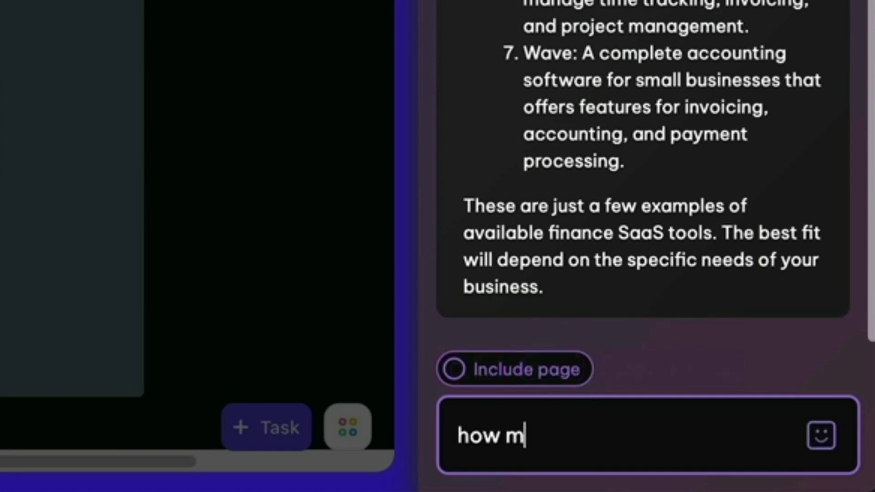
{"action": "type", "text": "uch is expensi"}
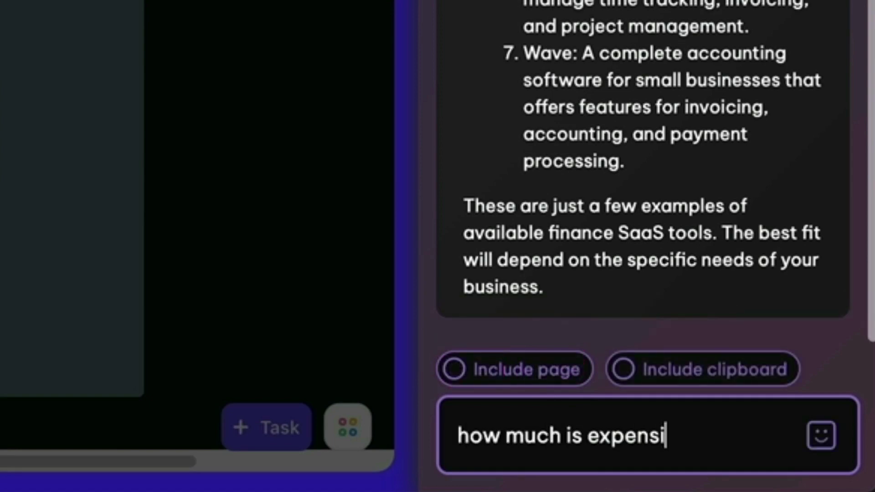
{"action": "type", "text": "fy a month"}
{"action": "key", "text": "Return"}
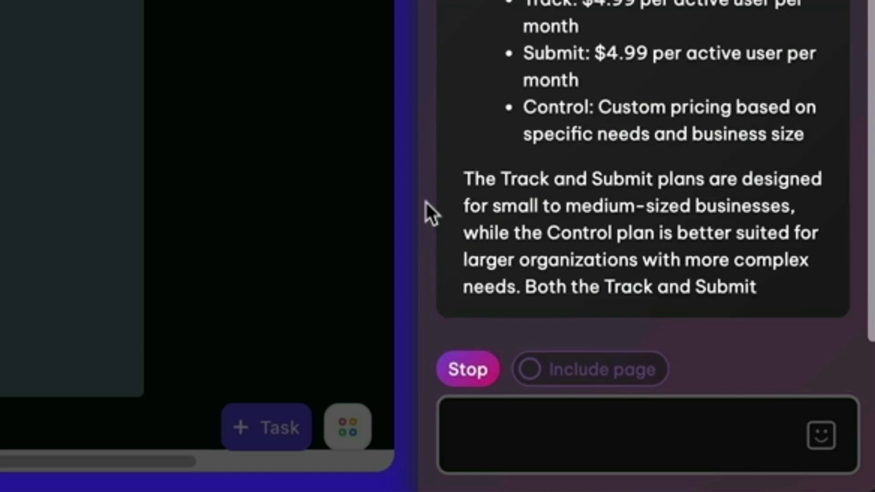
{"action": "left_click", "coordinate": [469, 370]}
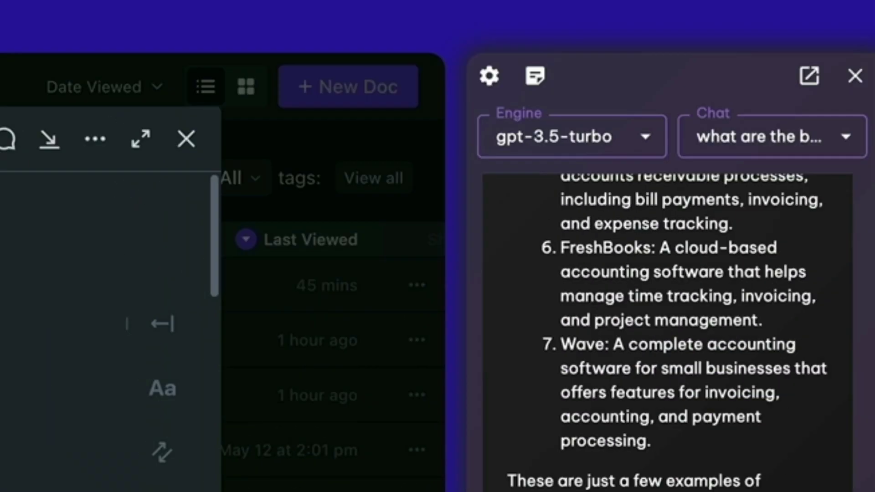
Set Brainbox engines to use a custom OpenAI API key with the GPT-4 engine
{"action": "left_click", "coordinate": [607, 135]}
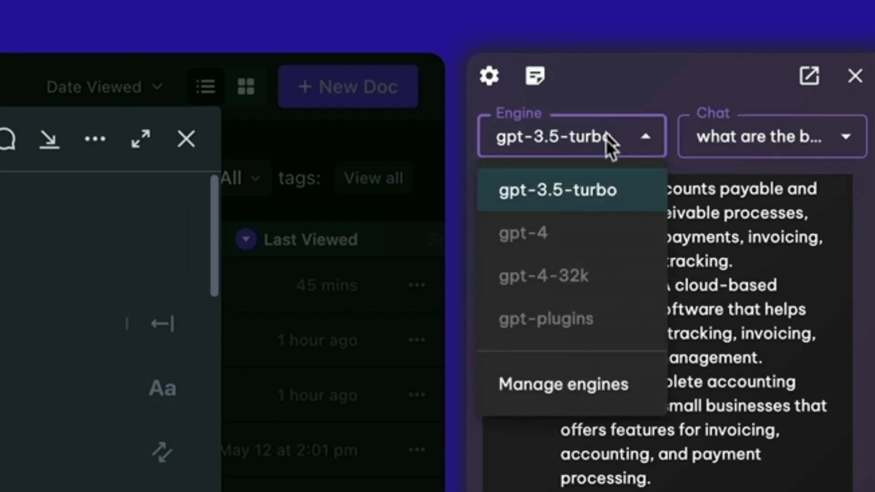
{"action": "left_click", "coordinate": [580, 399]}
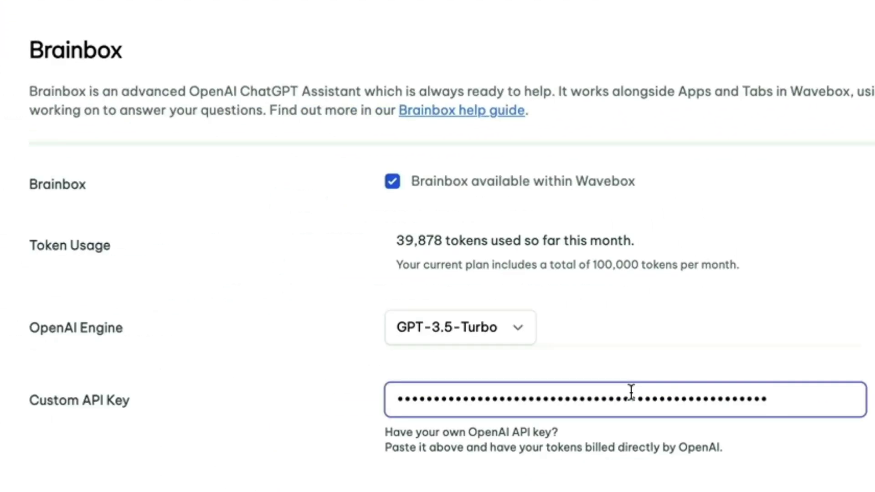
{"action": "key", "text": "Tab"}
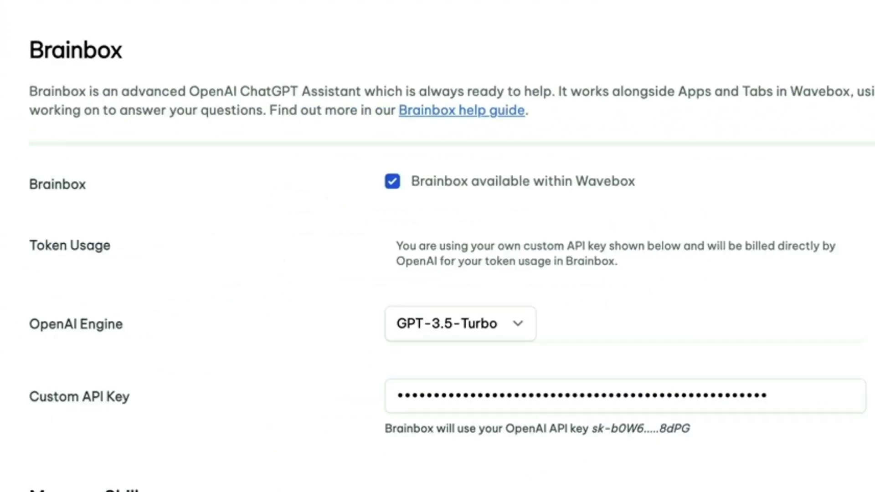
{"action": "left_click", "coordinate": [510, 327]}
{"action": "left_click", "coordinate": [504, 350]}
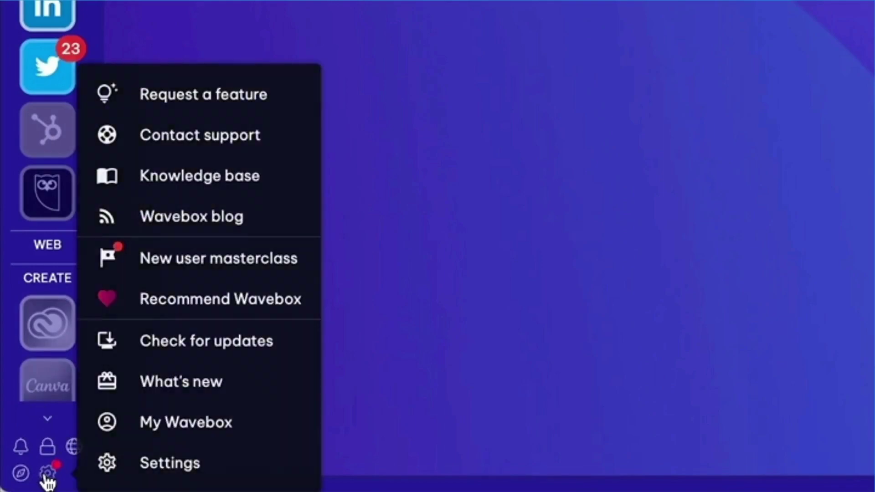
In Sleep settings, switch to the AI sleep engine, keeping tab sleeping on
{"action": "left_click", "coordinate": [178, 466]}
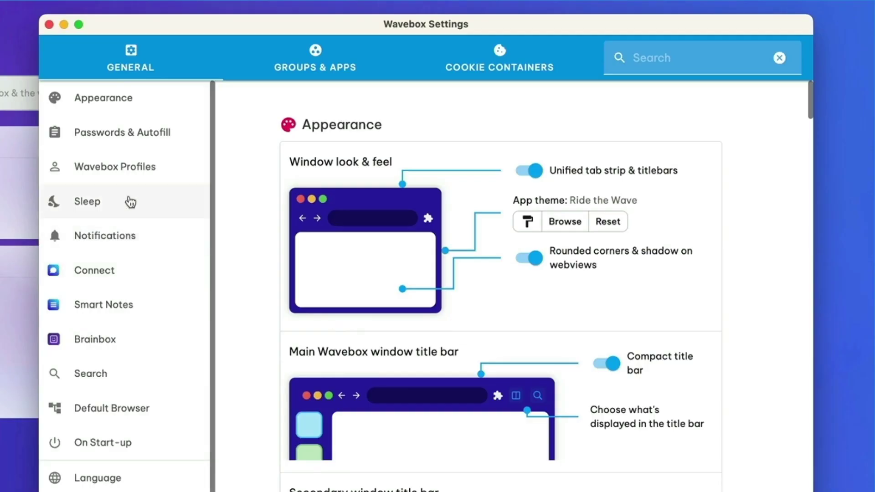
{"action": "left_click", "coordinate": [131, 202]}
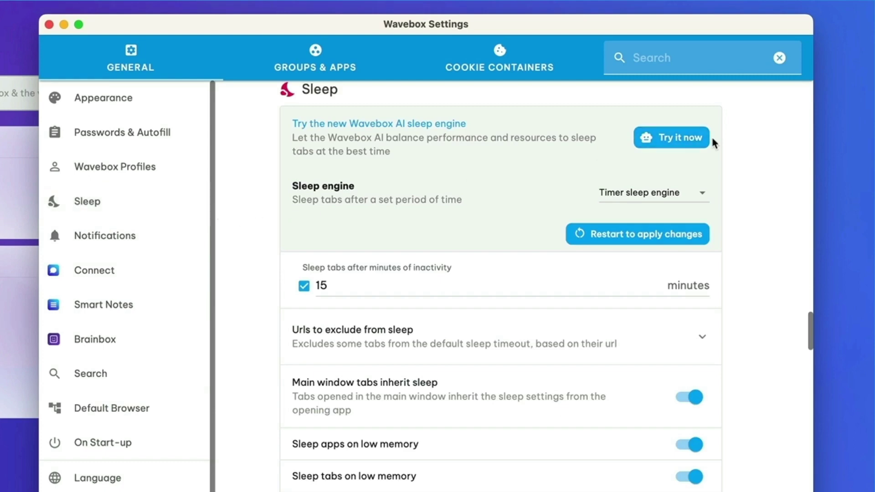
{"action": "left_click", "coordinate": [702, 144]}
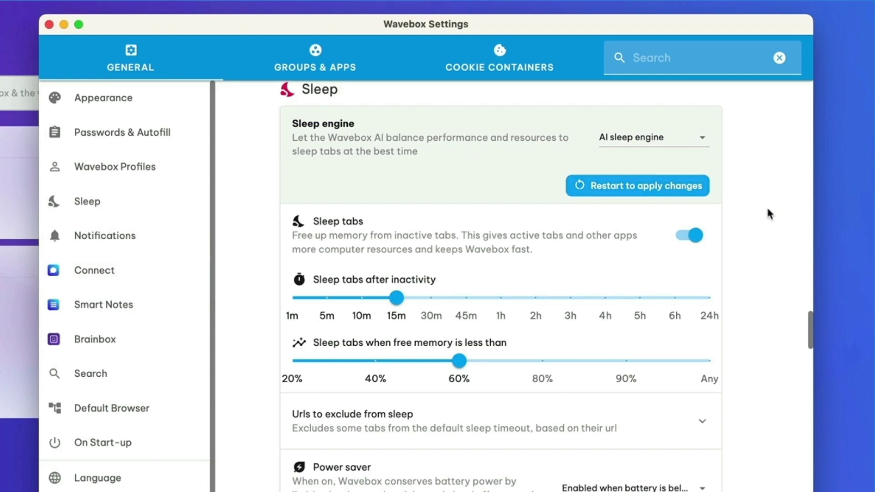
{"action": "left_click", "coordinate": [683, 242]}
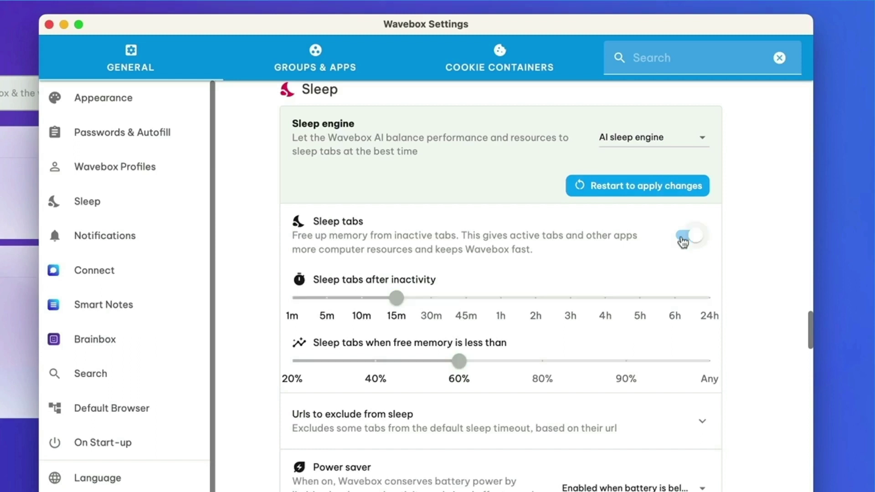
{"action": "left_click", "coordinate": [694, 238]}
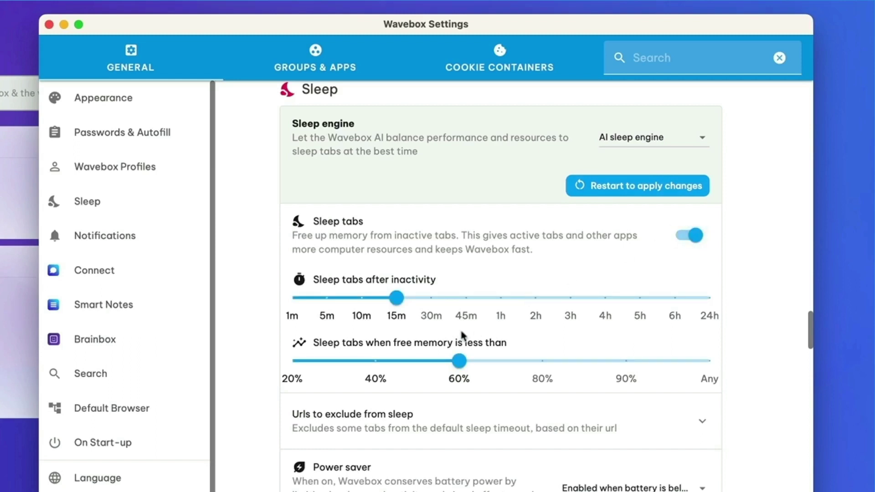
Set tabs to sleep after 30m inactivity or below 80% free memory
{"action": "mouse_move", "coordinate": [395, 307]}
{"action": "left_click_drag", "start_coordinate": [396, 306], "coordinate": [431, 299]}
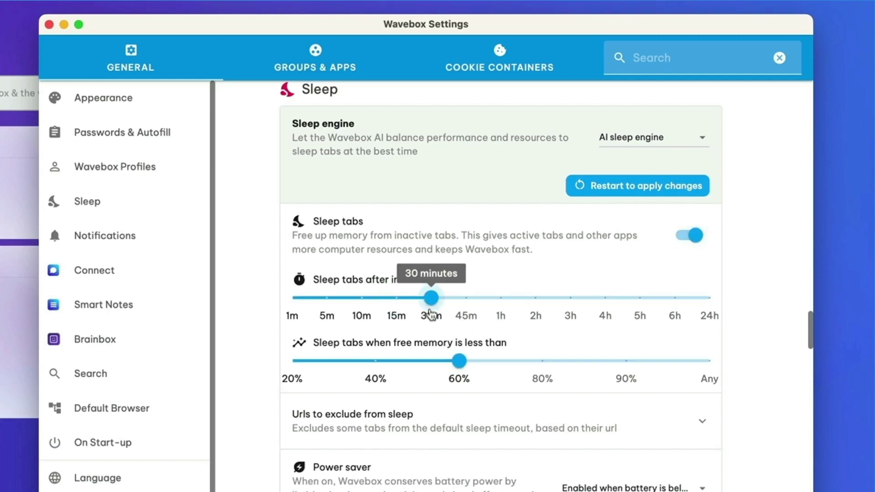
{"action": "mouse_move", "coordinate": [458, 365]}
{"action": "left_click_drag", "start_coordinate": [465, 366], "coordinate": [542, 364]}
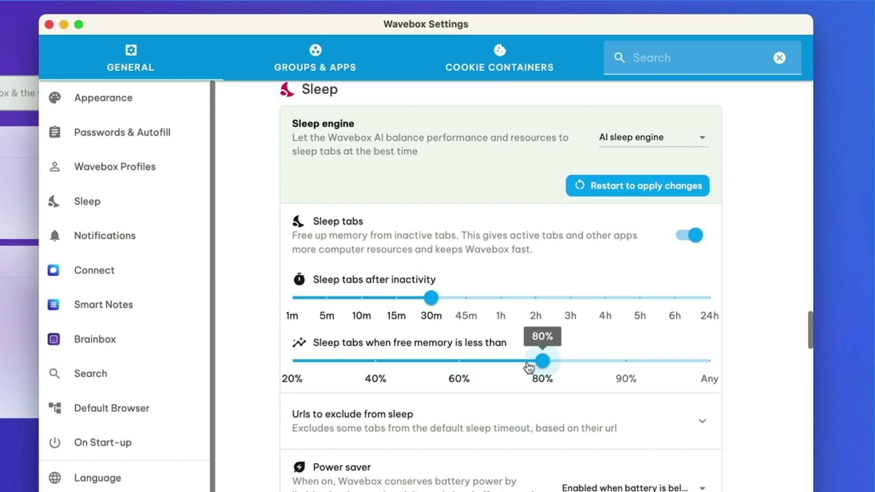
Review sleep exclusions without adding a site, then check the Power saver options
{"action": "scroll", "coordinate": [529, 368], "scroll_direction": "down", "scroll_amount": 3}
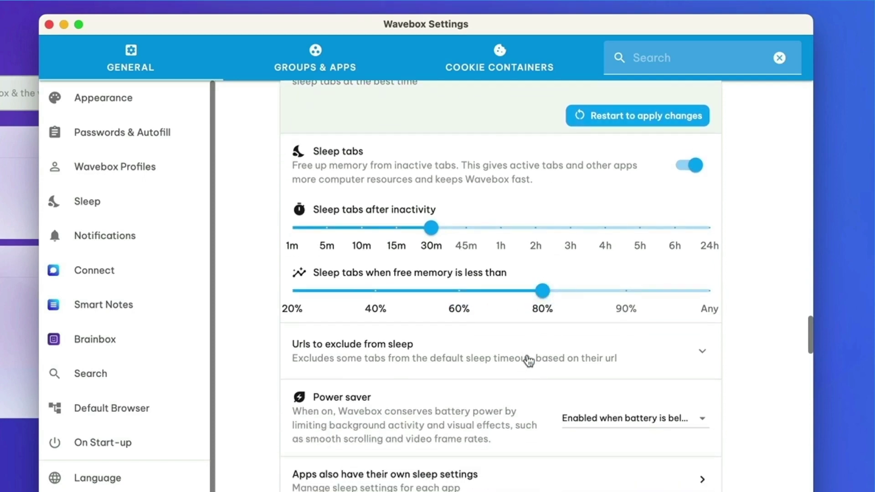
{"action": "left_click", "coordinate": [529, 360]}
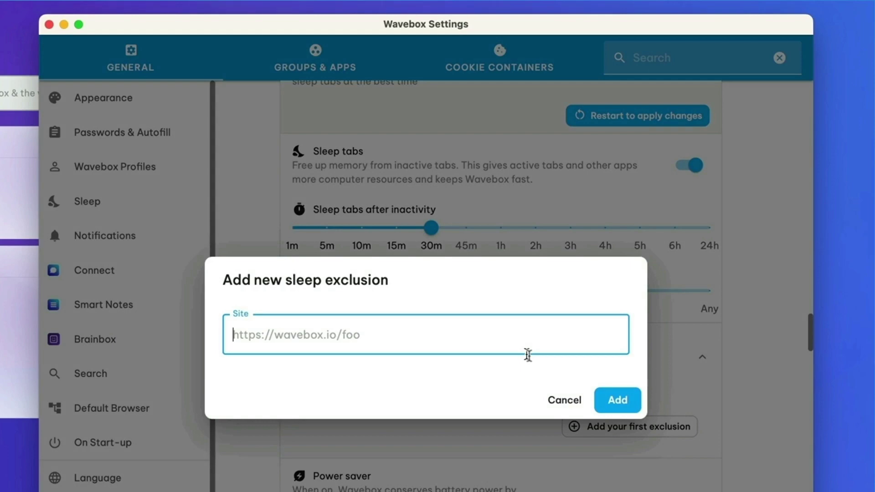
{"action": "left_click", "coordinate": [566, 400]}
{"action": "scroll", "coordinate": [569, 401], "scroll_direction": "down", "scroll_amount": 4}
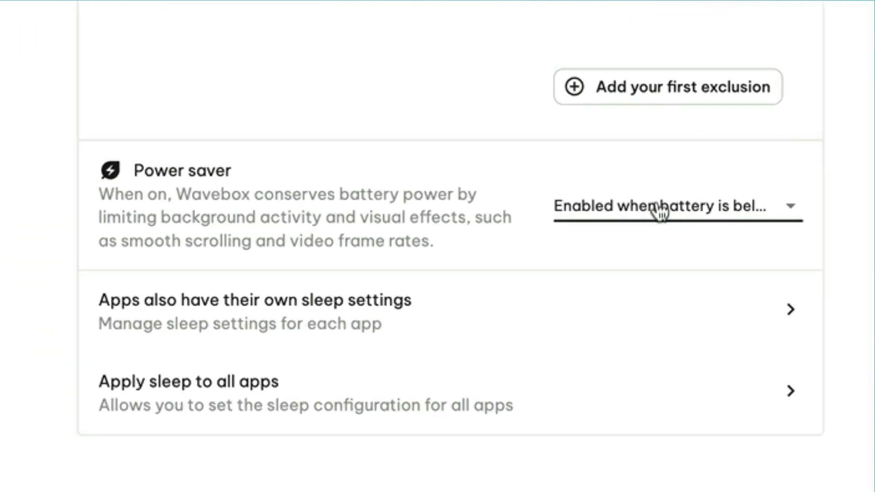
{"action": "left_click", "coordinate": [659, 209]}
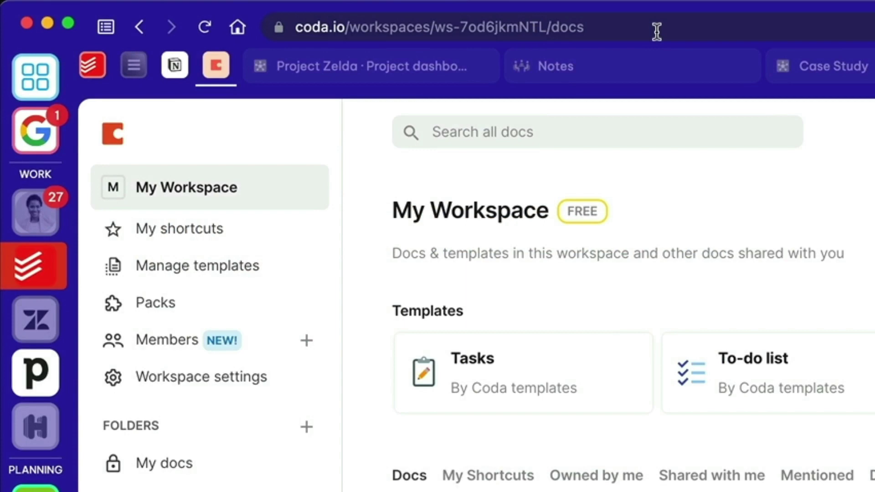
Search Figma for 'swordfish' from the address bar
{"action": "left_click", "coordinate": [657, 31]}
{"action": "type", "text": "figma"}
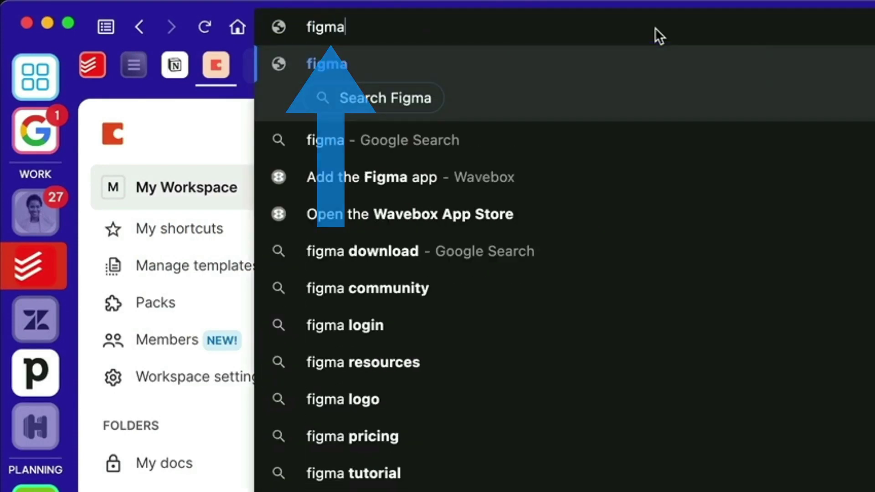
{"action": "key", "text": "Tab"}
{"action": "type", "text": "swordfish"}
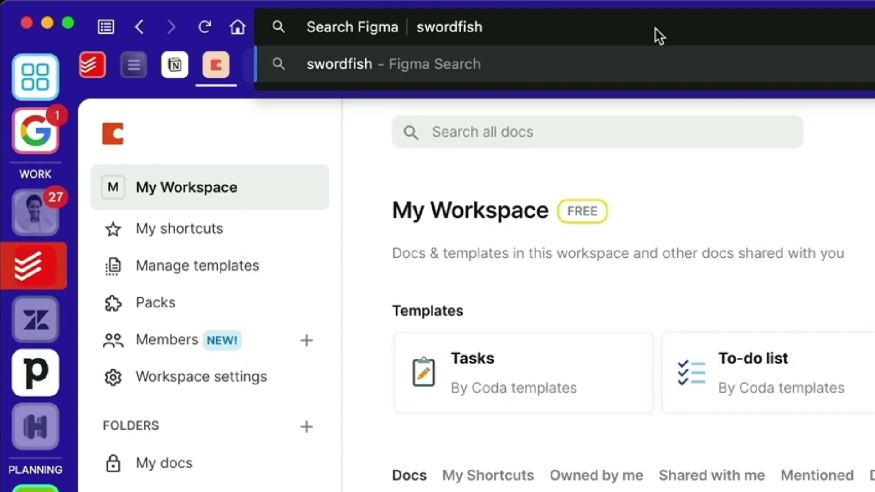
{"action": "key", "text": "Return"}
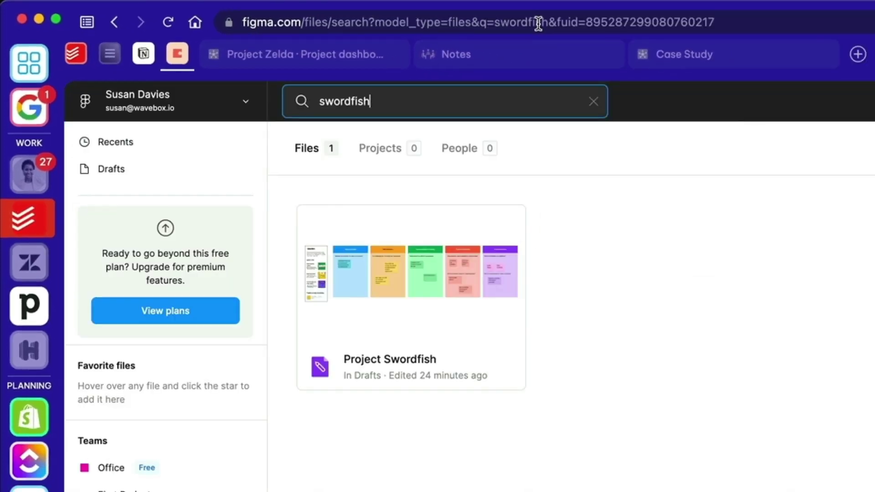
Open the Project Swordfish file in a new tab and accept the link-opened notice
{"action": "right_click", "coordinate": [456, 239]}
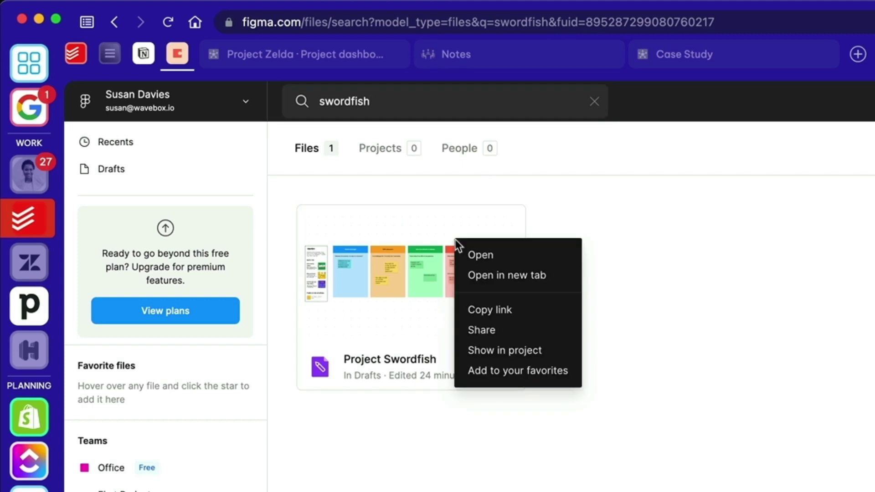
{"action": "left_click", "coordinate": [481, 273]}
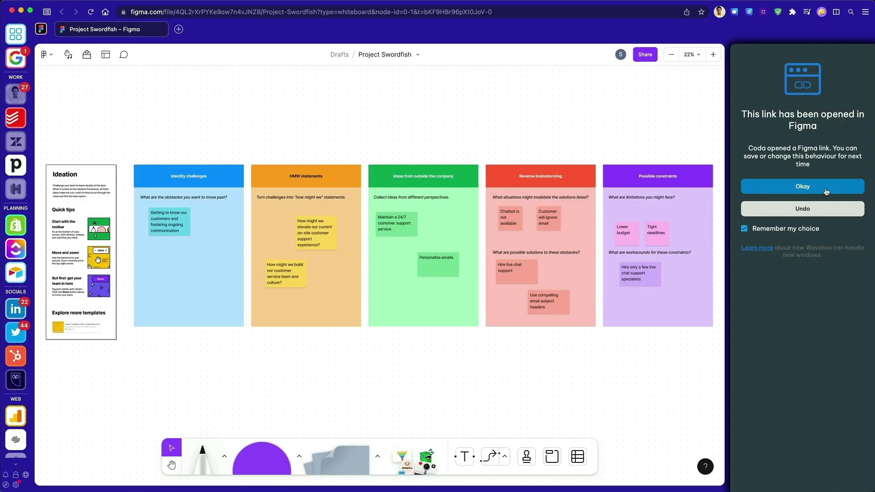
{"action": "left_click", "coordinate": [826, 192]}
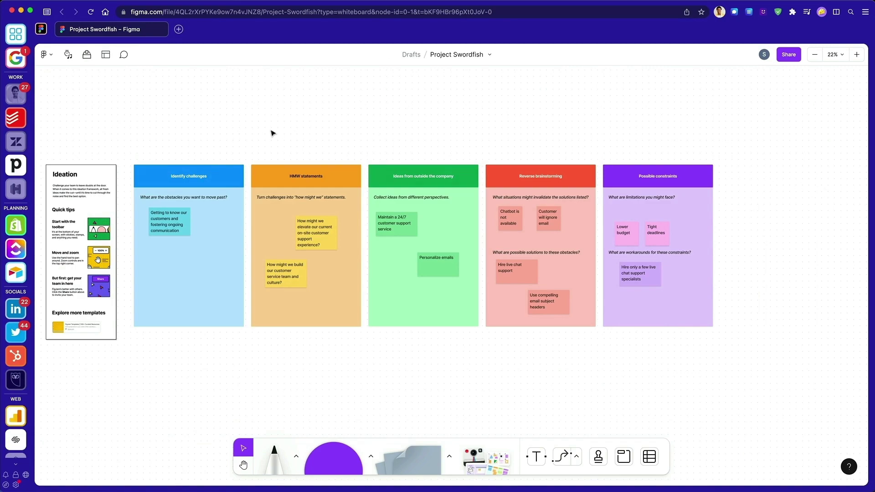
Search GitHub for 'wavebox flow' from the address bar
{"action": "left_click", "coordinate": [504, 13]}
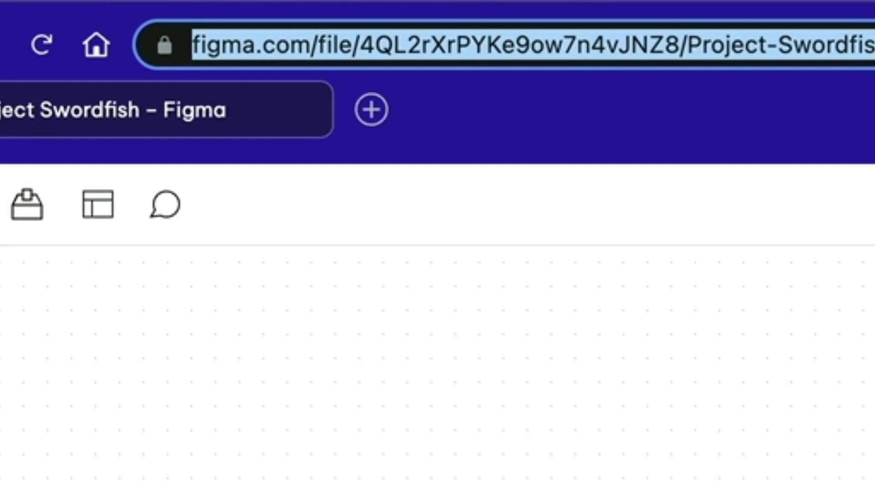
{"action": "type", "text": "github"}
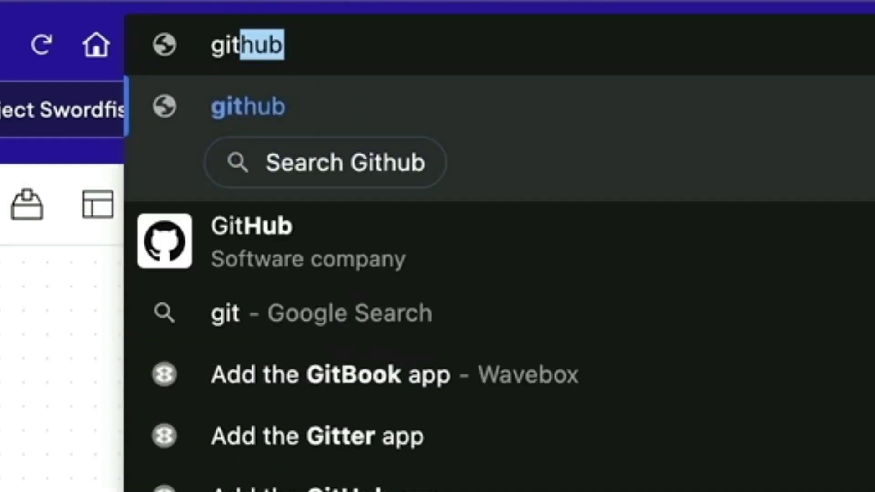
{"action": "key", "text": "Tab"}
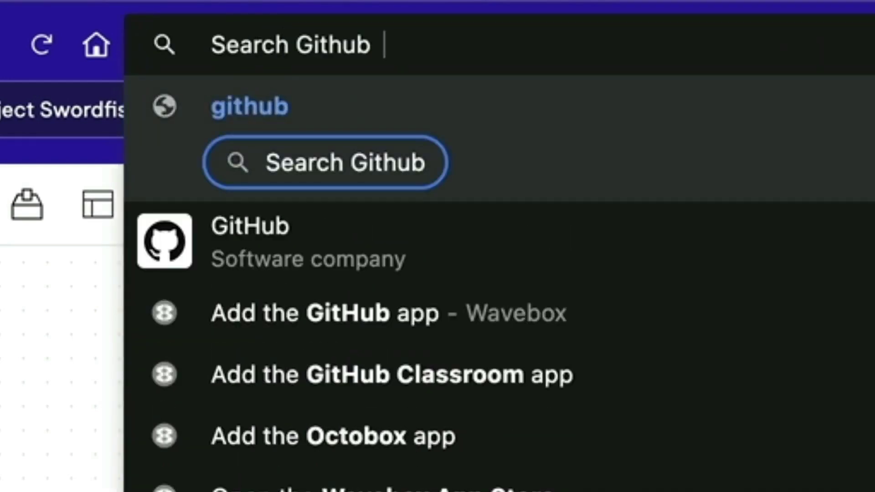
{"action": "type", "text": "wavebox "}
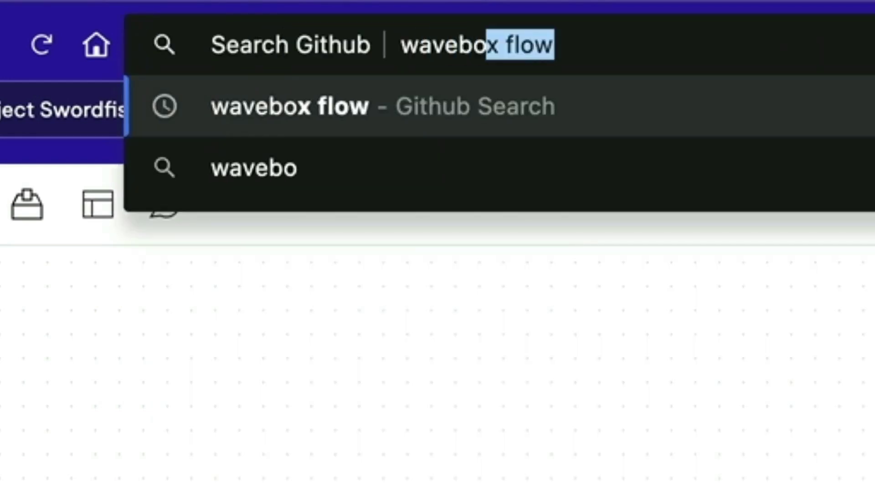
{"action": "type", "text": "flow"}
{"action": "key", "text": "Return"}
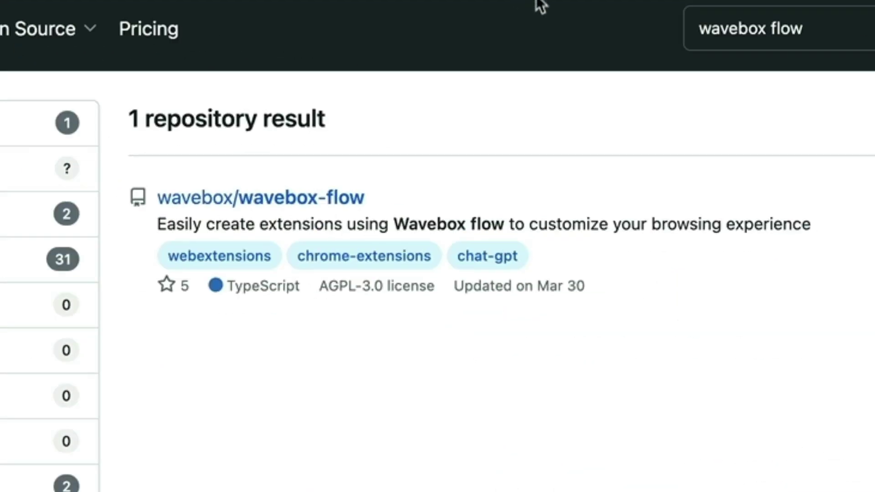
Open the wavebox/wavebox-flow repository link in the GitHub group
{"action": "right_click", "coordinate": [327, 198]}
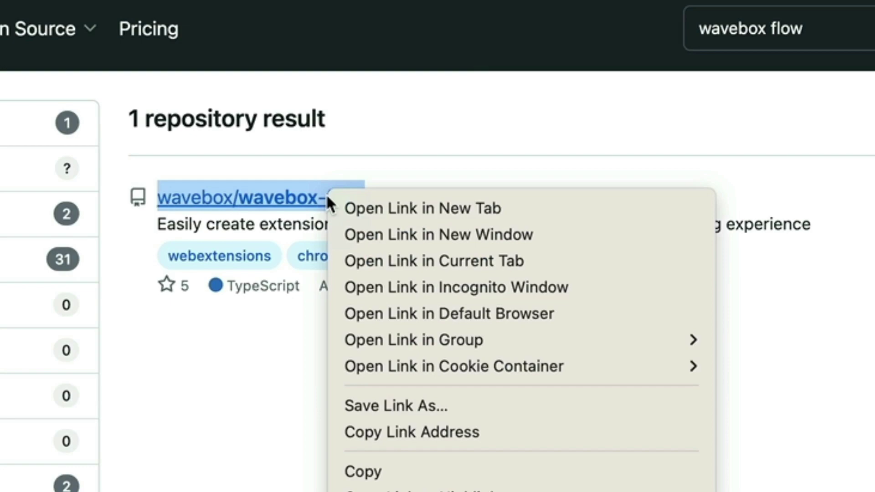
{"action": "mouse_move", "coordinate": [371, 337]}
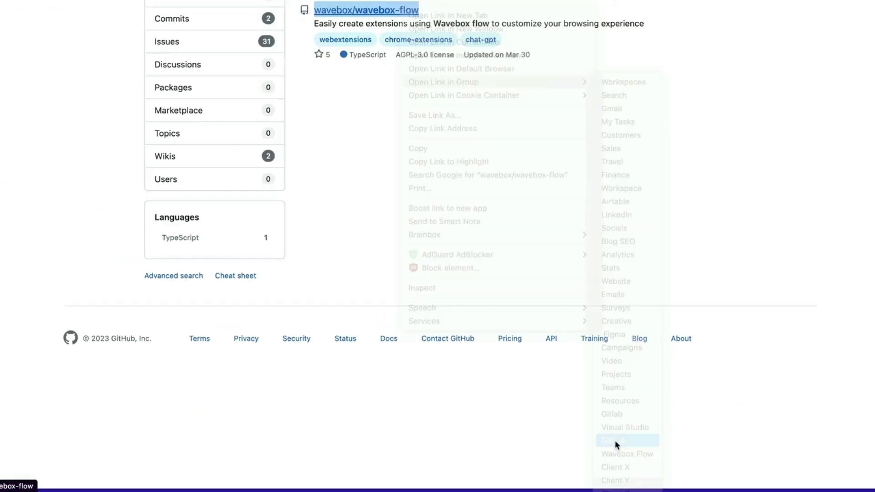
{"action": "left_click", "coordinate": [743, 407]}
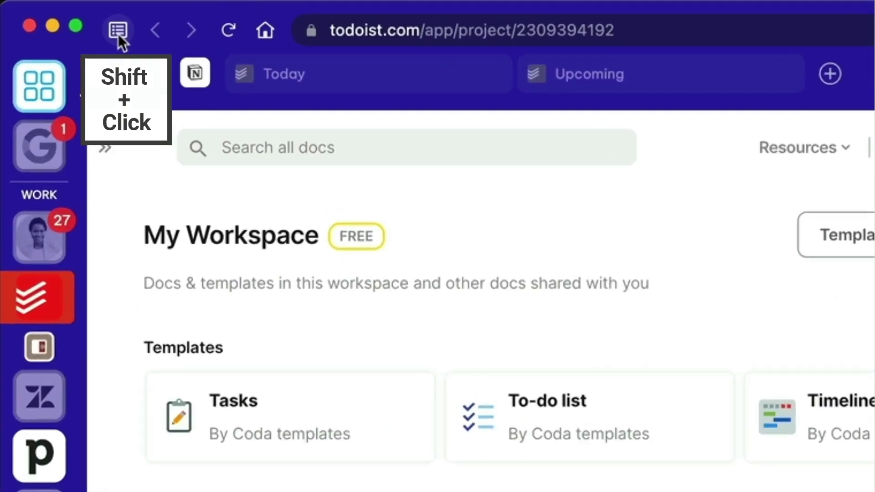
Cycle the sidebar through labelled groups, sub-tab tree and app list, then collapse to icons
{"action": "left_click", "coordinate": [119, 34], "text": "shift"}
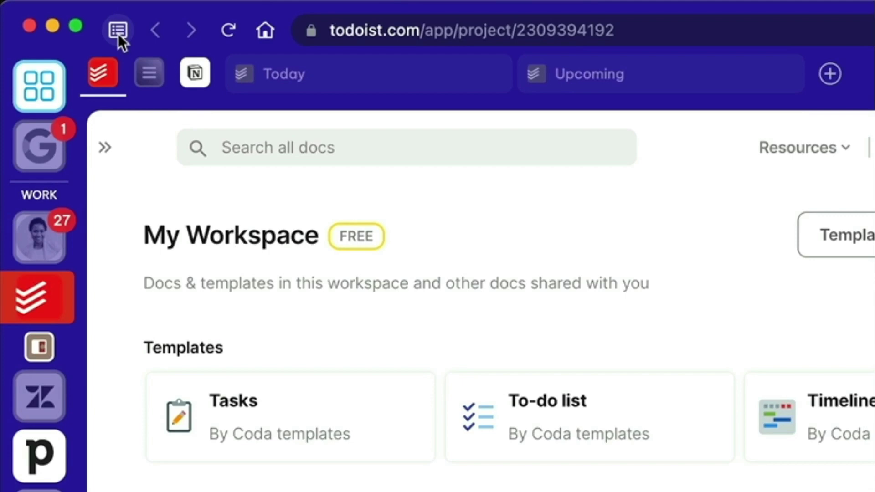
{"action": "left_click", "coordinate": [118, 32]}
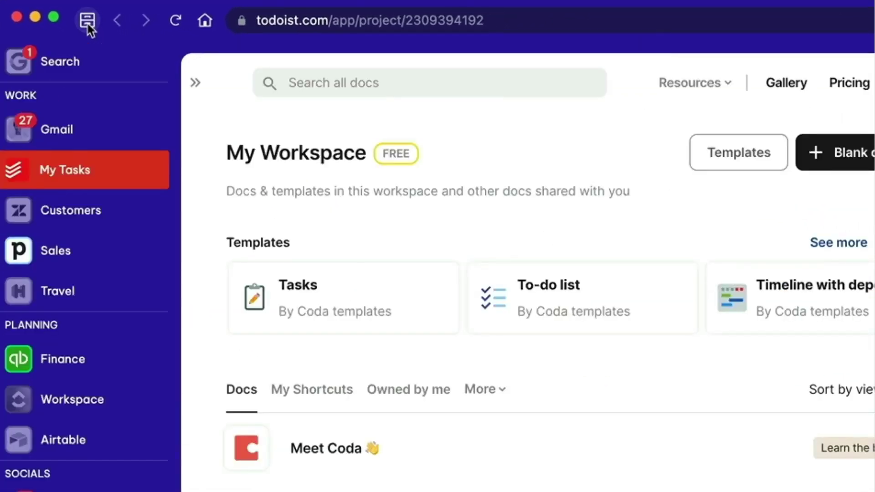
{"action": "left_click", "coordinate": [87, 24]}
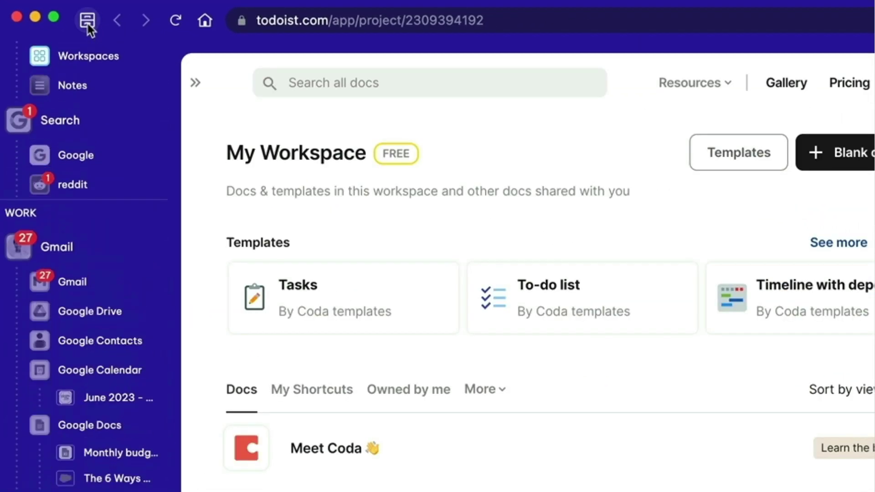
{"action": "left_click", "coordinate": [88, 23]}
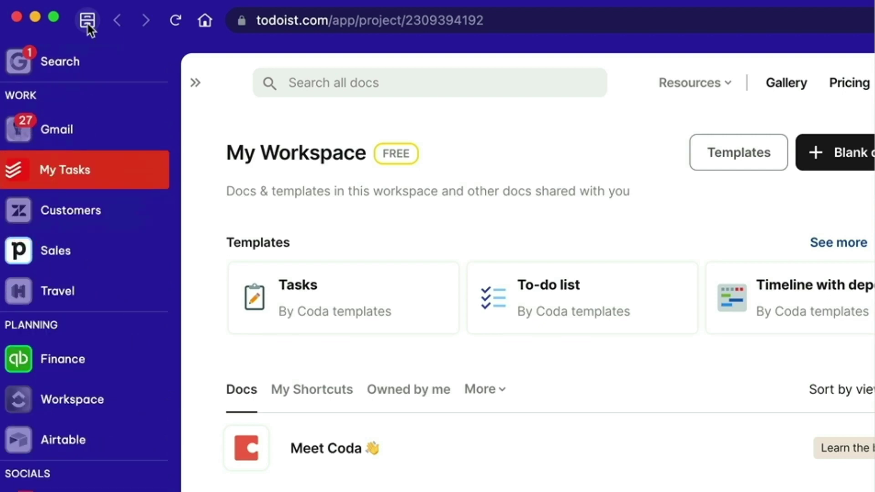
{"action": "left_click", "coordinate": [87, 24]}
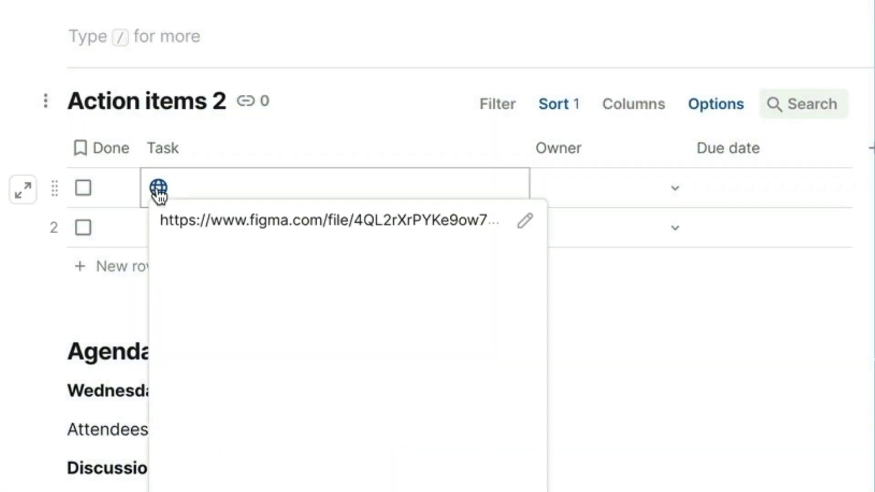
Open the Figma link in the Coda Task cell and accept the 'opened in Figma' notice
{"action": "left_click", "coordinate": [158, 192]}
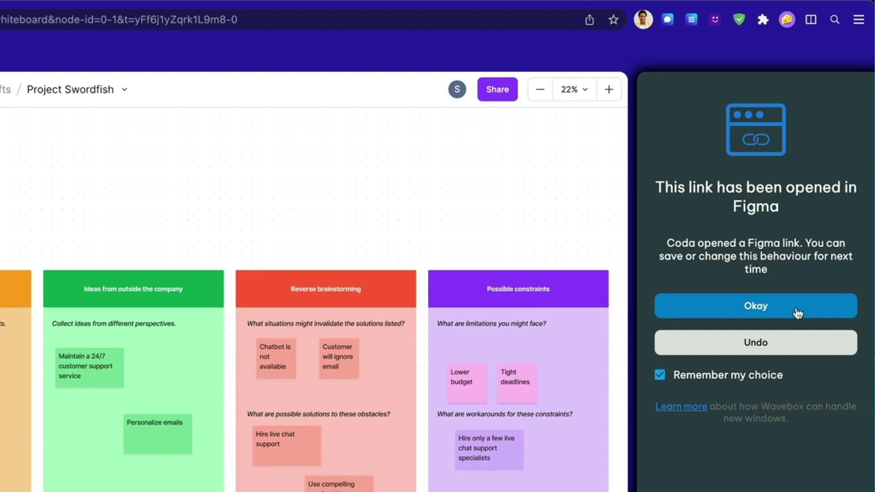
{"action": "left_click", "coordinate": [798, 314]}
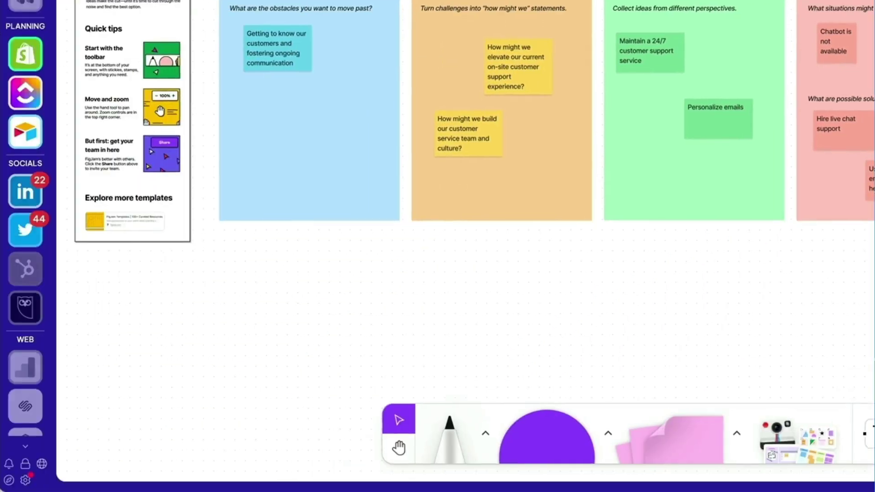
Go to Settings > Link opening and open the custom link open rules
{"action": "left_click", "coordinate": [26, 481]}
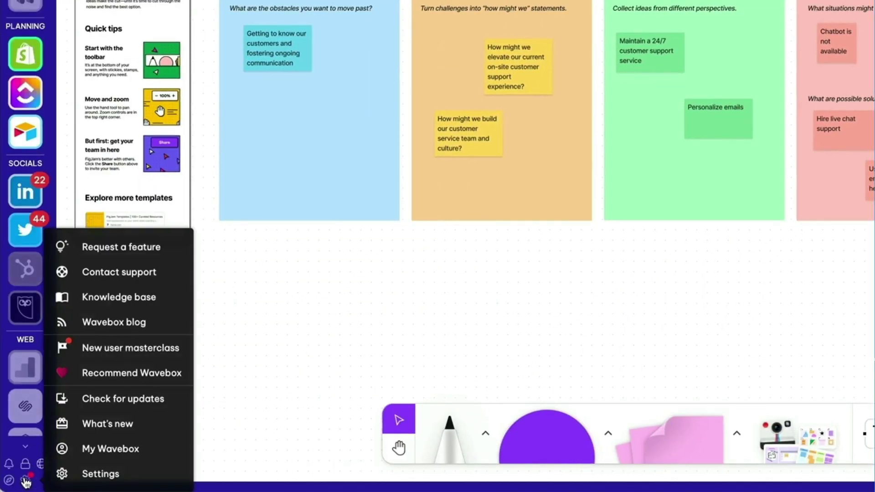
{"action": "left_click", "coordinate": [69, 474]}
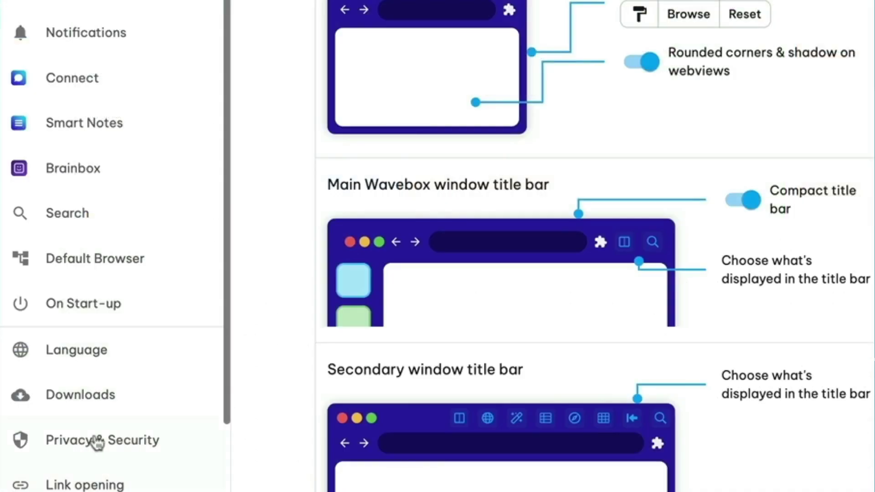
{"action": "scroll", "coordinate": [117, 351], "scroll_direction": "down", "scroll_amount": 3}
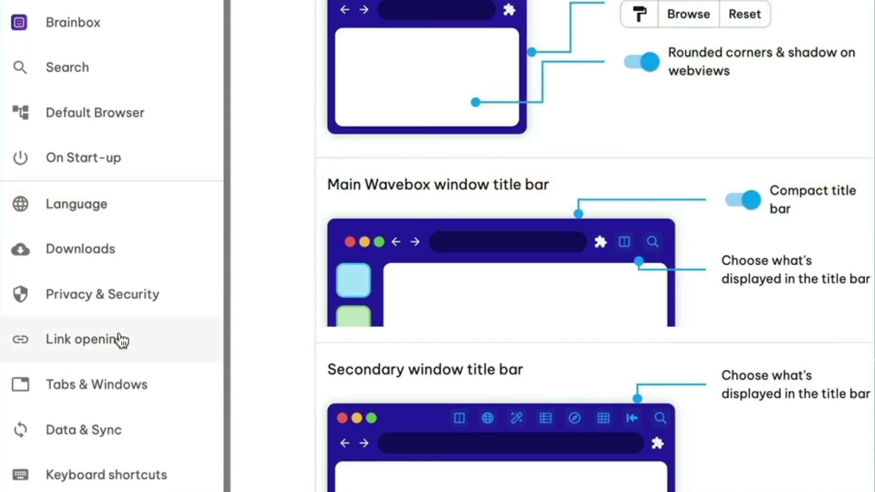
{"action": "left_click", "coordinate": [122, 340]}
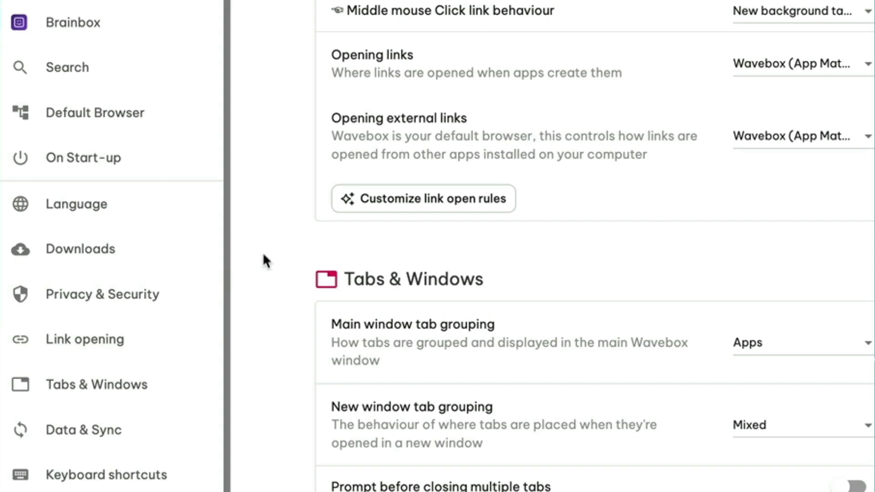
{"action": "left_click", "coordinate": [389, 209]}
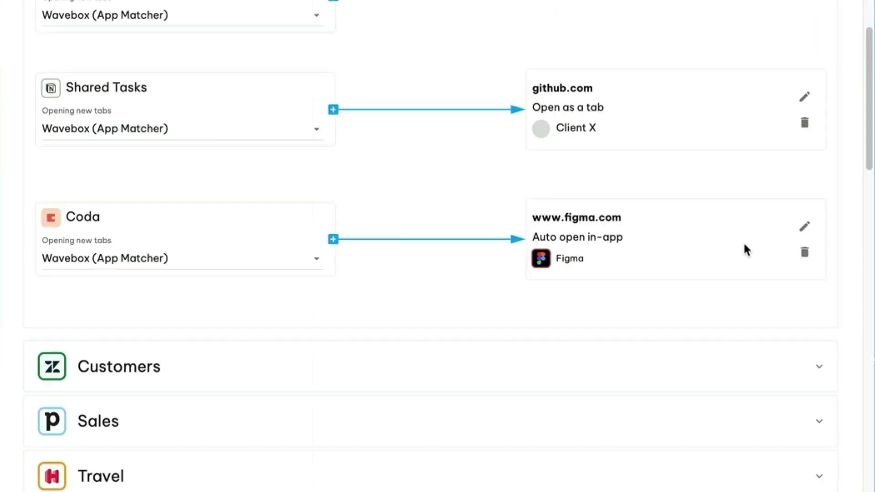
{"action": "left_click", "coordinate": [806, 229]}
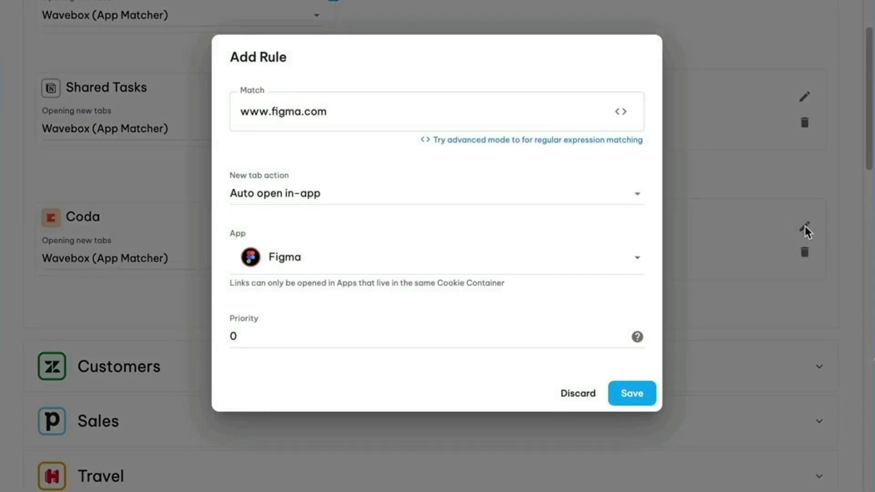
{"action": "left_click", "coordinate": [322, 193]}
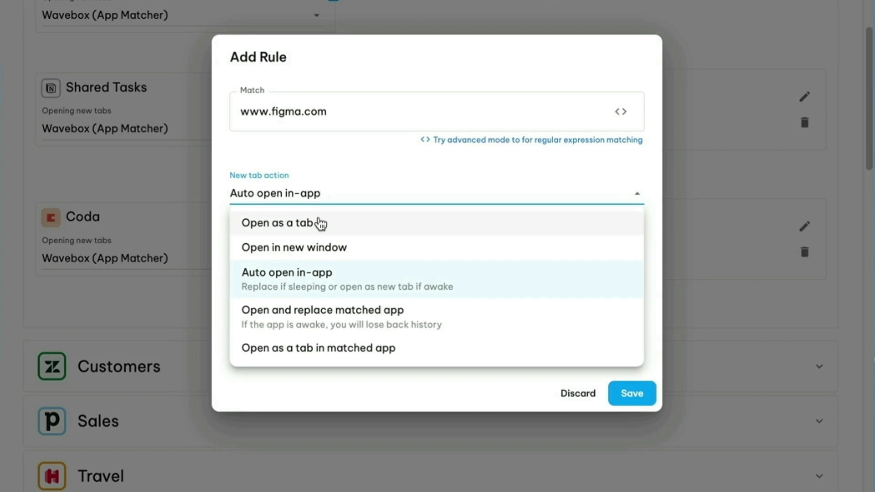
{"action": "left_click", "coordinate": [321, 223]}
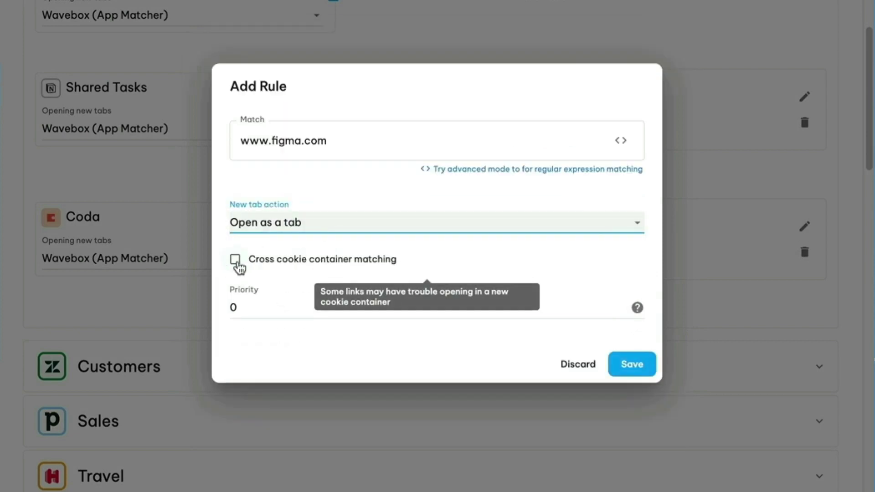
{"action": "left_click", "coordinate": [332, 227]}
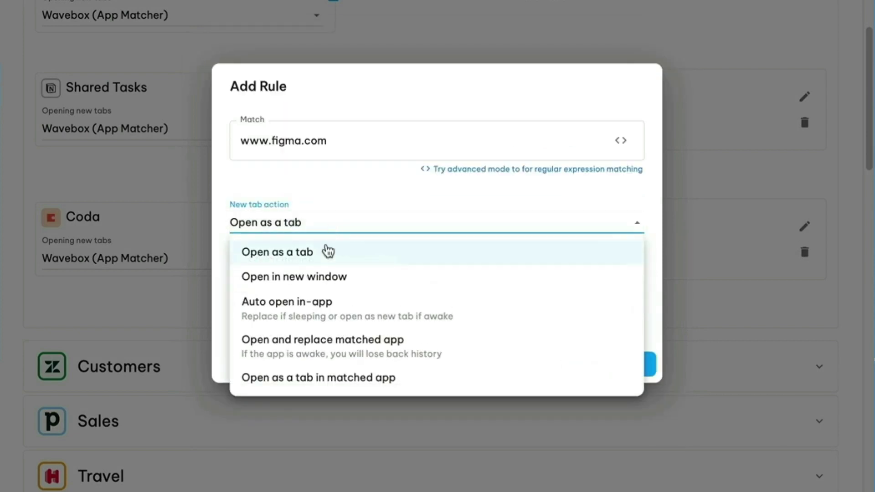
{"action": "left_click", "coordinate": [323, 276]}
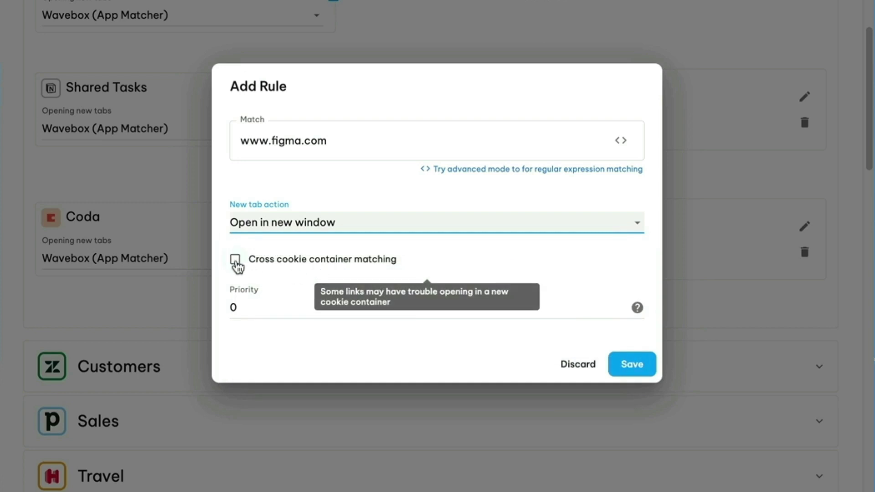
{"action": "left_click", "coordinate": [235, 260]}
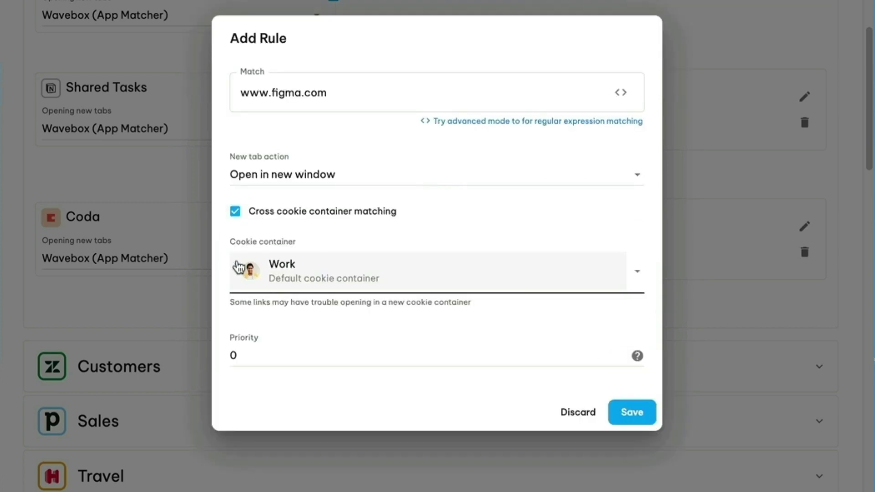
{"action": "left_click", "coordinate": [307, 275]}
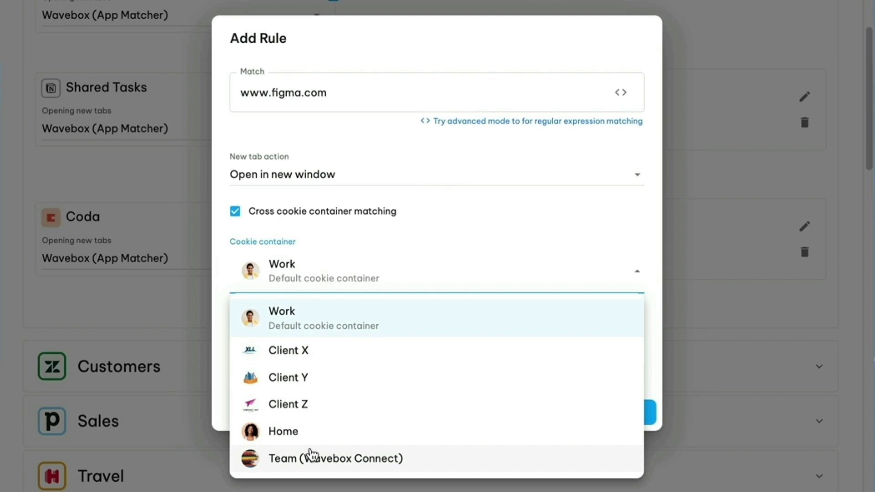
{"action": "left_click", "coordinate": [424, 240]}
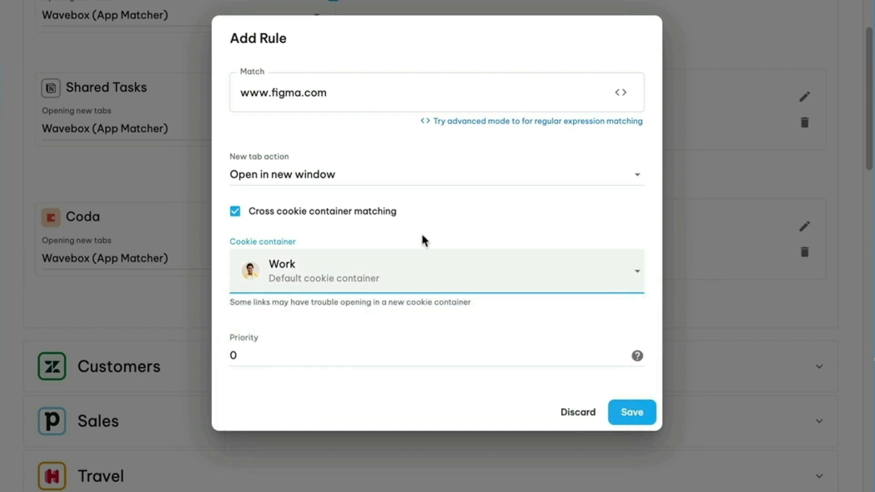
{"action": "left_click", "coordinate": [637, 420]}
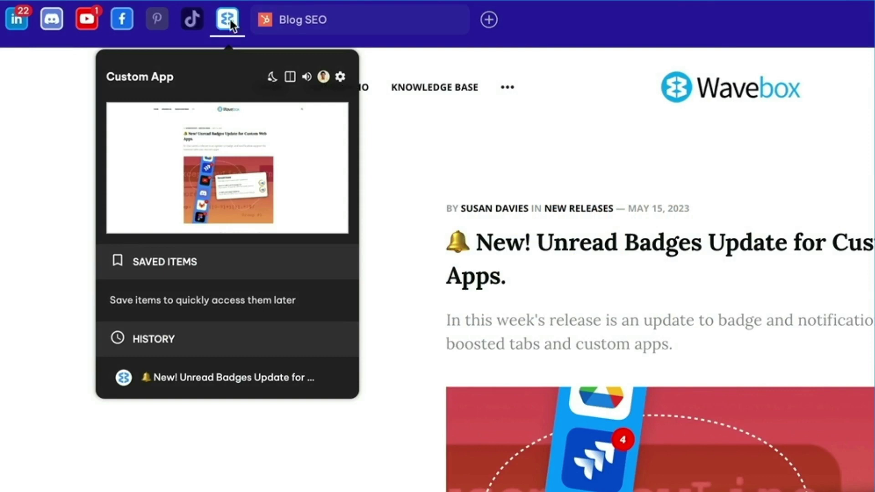
Turn on 'Detect unread count from page title' in the Custom App's settings
{"action": "right_click", "coordinate": [229, 19]}
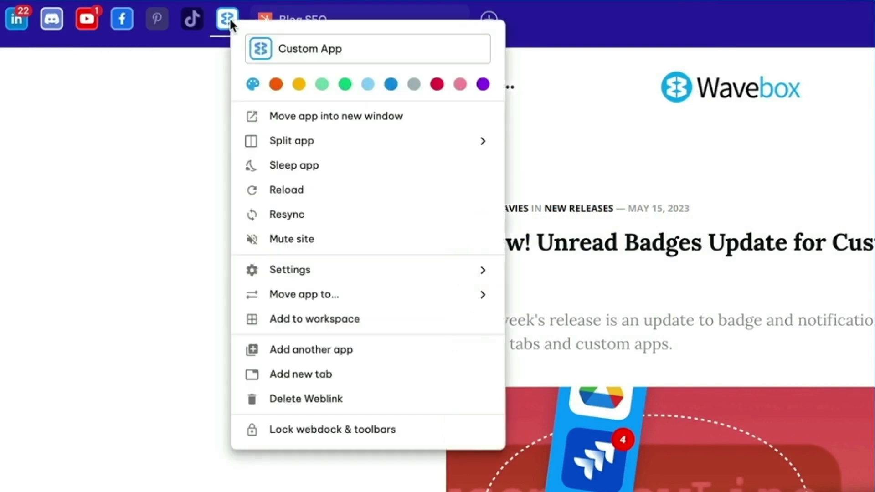
{"action": "mouse_move", "coordinate": [292, 270]}
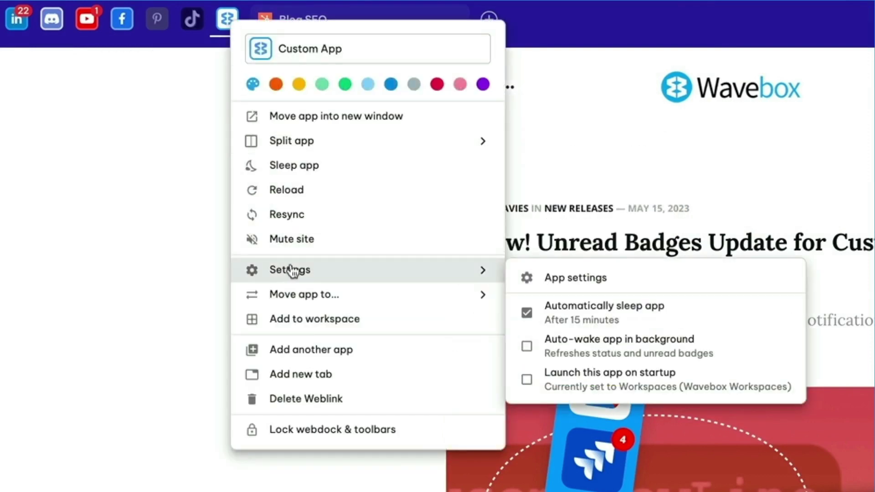
{"action": "left_click", "coordinate": [586, 278]}
{"action": "scroll", "coordinate": [192, 398], "scroll_direction": "down", "scroll_amount": 10}
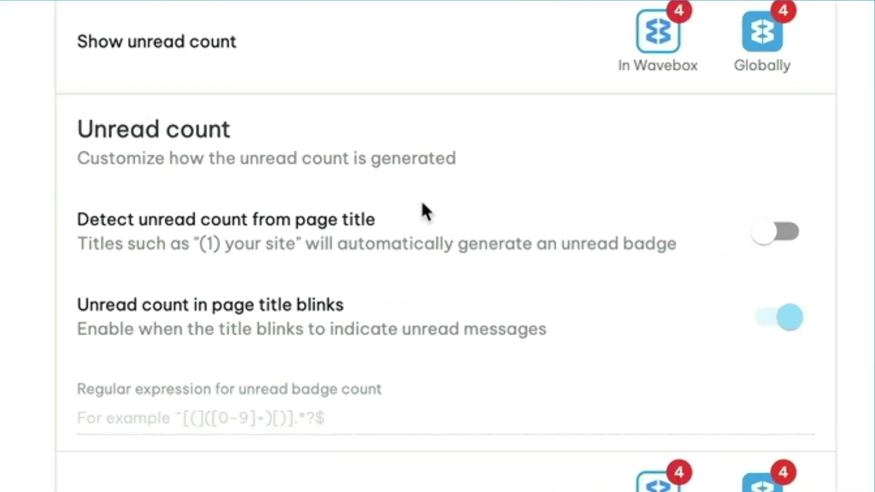
{"action": "left_click", "coordinate": [785, 235]}
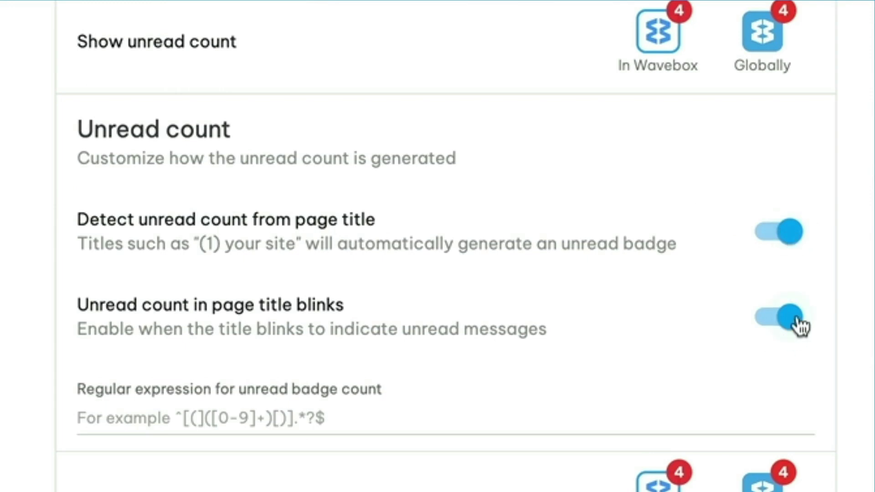
{"action": "left_click", "coordinate": [729, 427]}
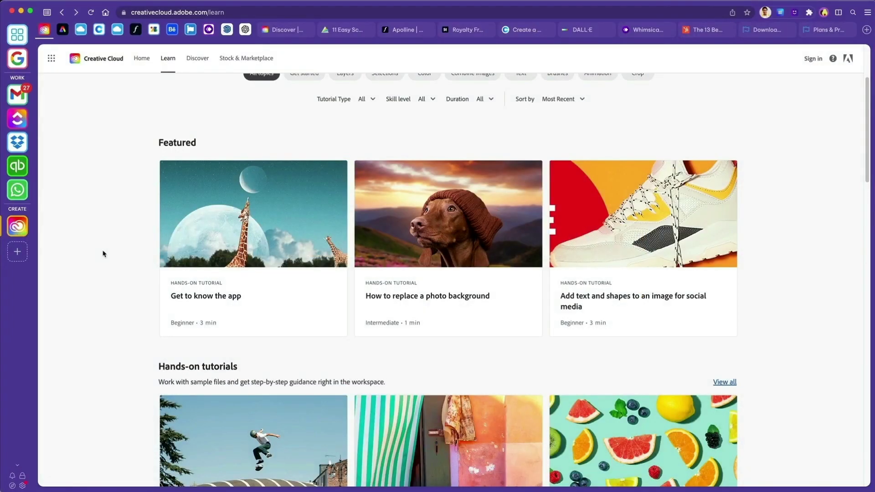
Add a new empty sidebar group and return to the Creative Cloud Learn page
{"action": "left_click", "coordinate": [18, 252]}
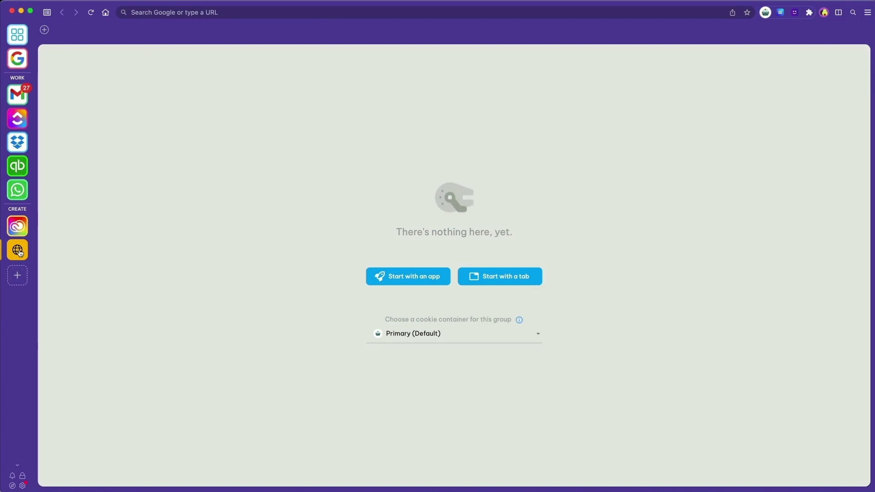
{"action": "mouse_move", "coordinate": [20, 253]}
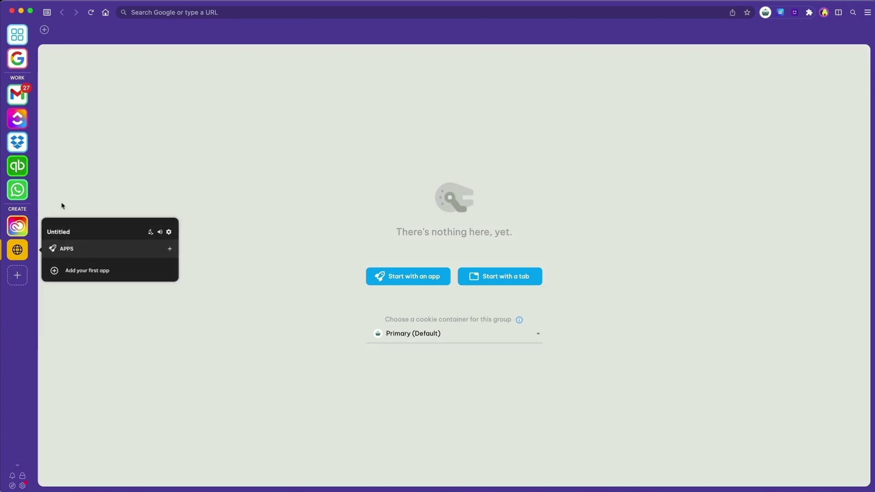
{"action": "left_click", "coordinate": [21, 230]}
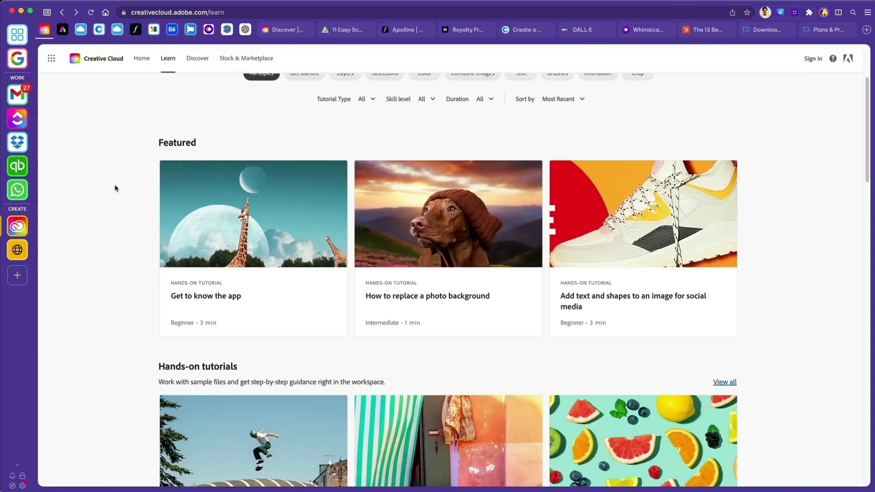
Move the Whimsical app from the toolbar into its own separate group
{"action": "right_click", "coordinate": [210, 30]}
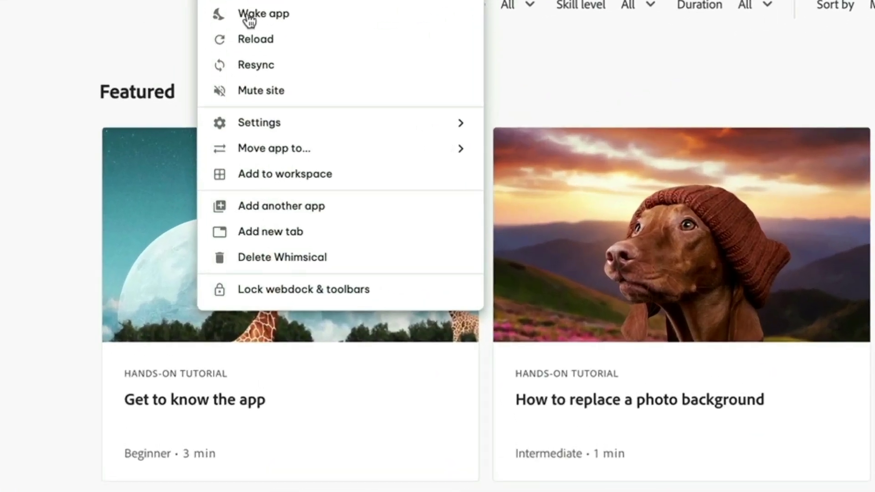
{"action": "mouse_move", "coordinate": [283, 155]}
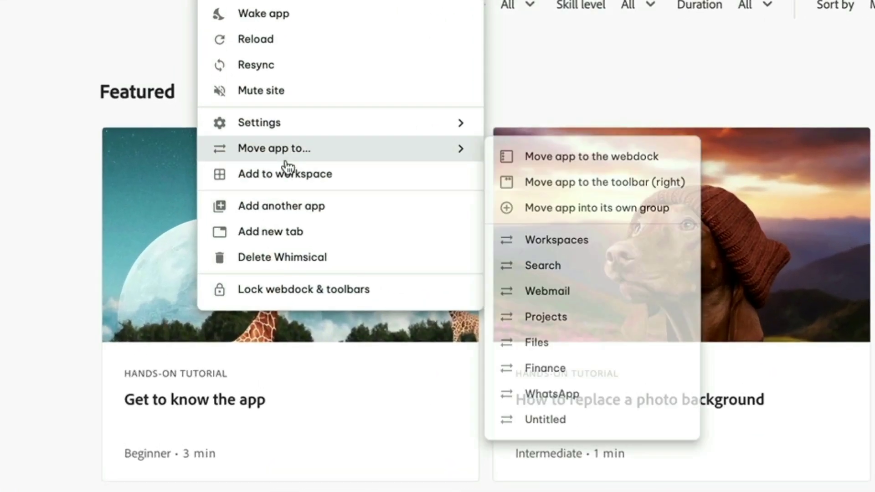
{"action": "left_click", "coordinate": [563, 211]}
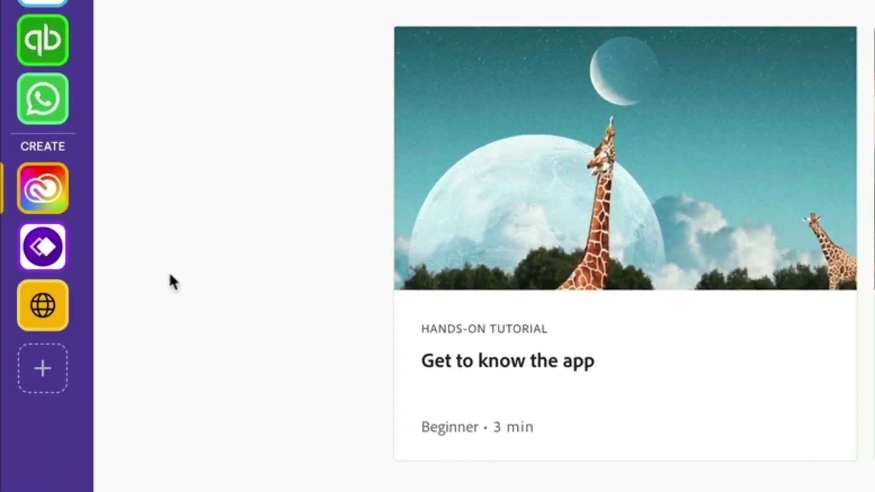
{"action": "mouse_move", "coordinate": [43, 251]}
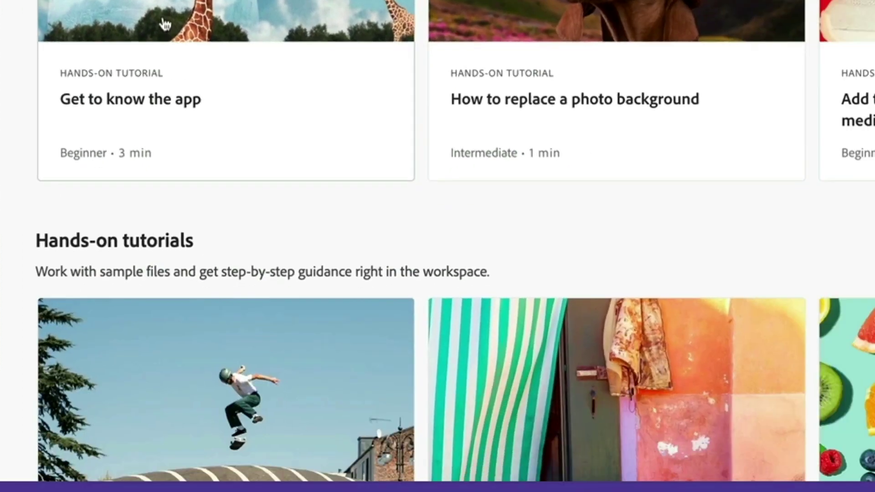
Open the 'Get to know the app' tutorial link in a new group
{"action": "right_click", "coordinate": [156, 103]}
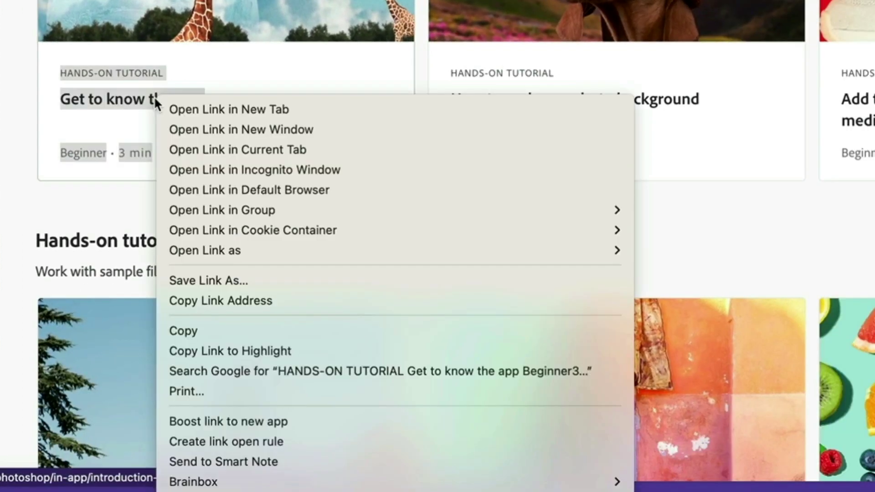
{"action": "mouse_move", "coordinate": [219, 210]}
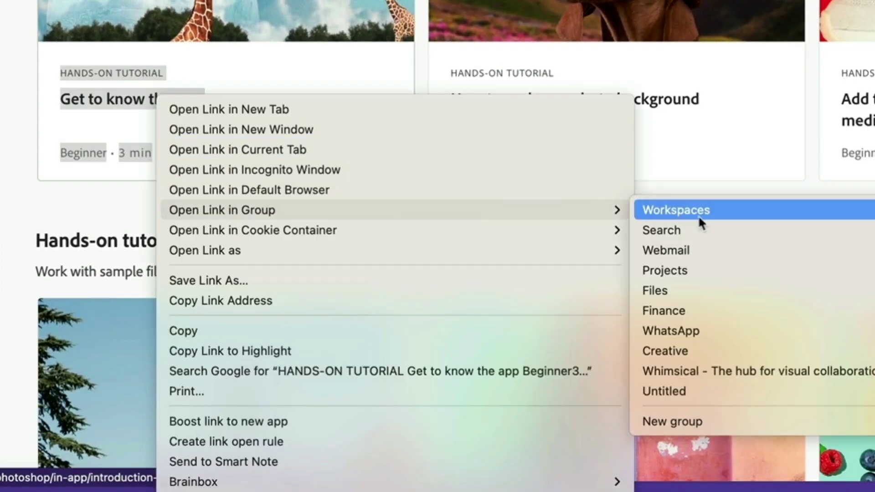
{"action": "left_click", "coordinate": [697, 421]}
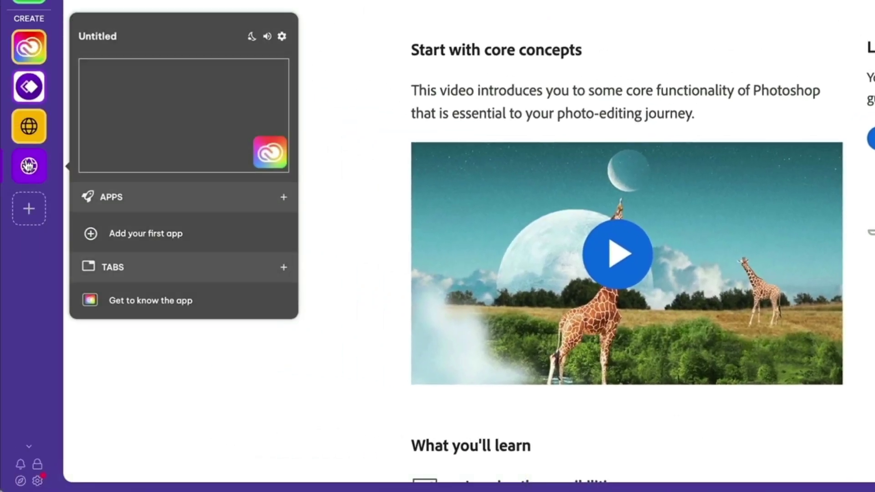
Rename the Untitled group to 'Help Guides' and set its icon colour to navy
{"action": "right_click", "coordinate": [27, 164]}
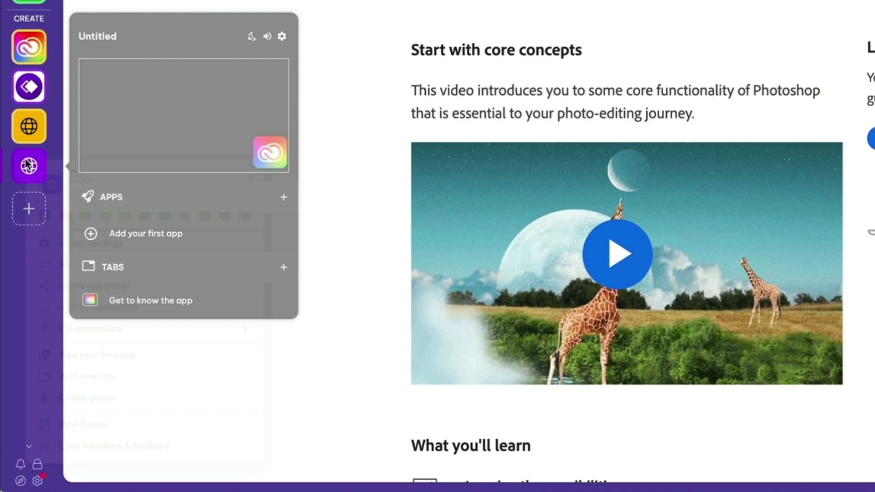
{"action": "double_click", "coordinate": [83, 183]}
{"action": "type", "text": "Help Guide"}
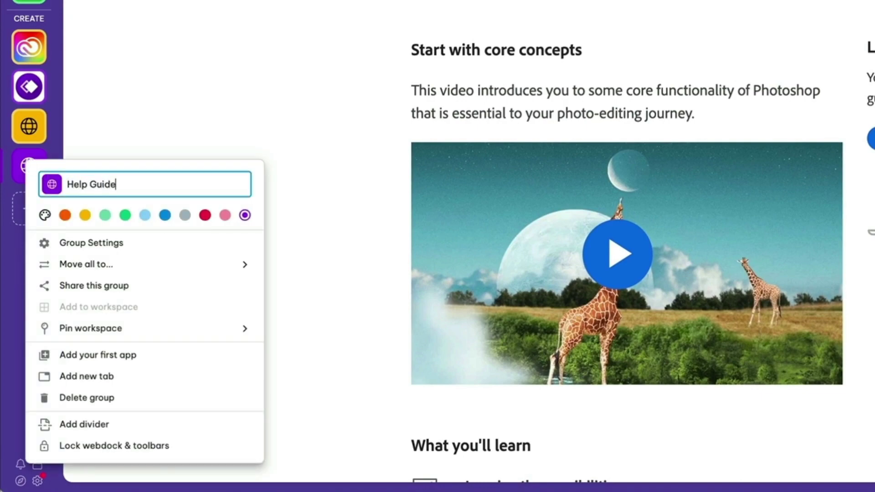
{"action": "type", "text": "s"}
{"action": "left_click", "coordinate": [52, 184]}
{"action": "left_click", "coordinate": [203, 402]}
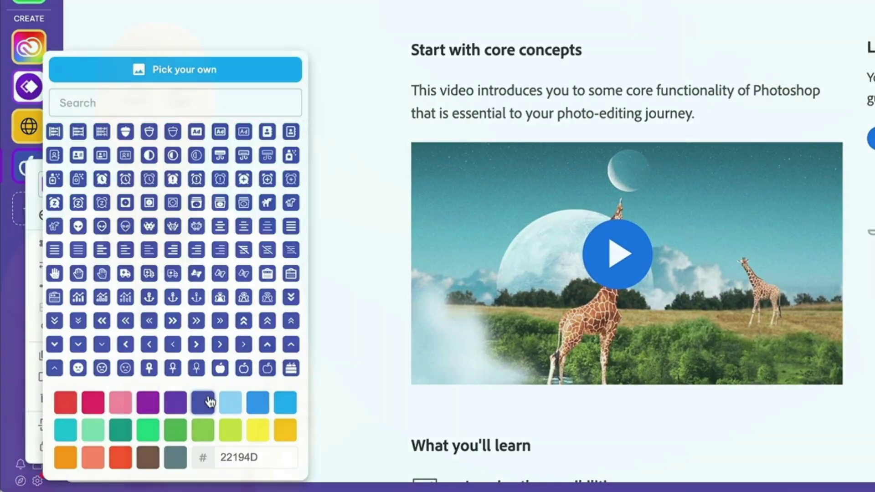